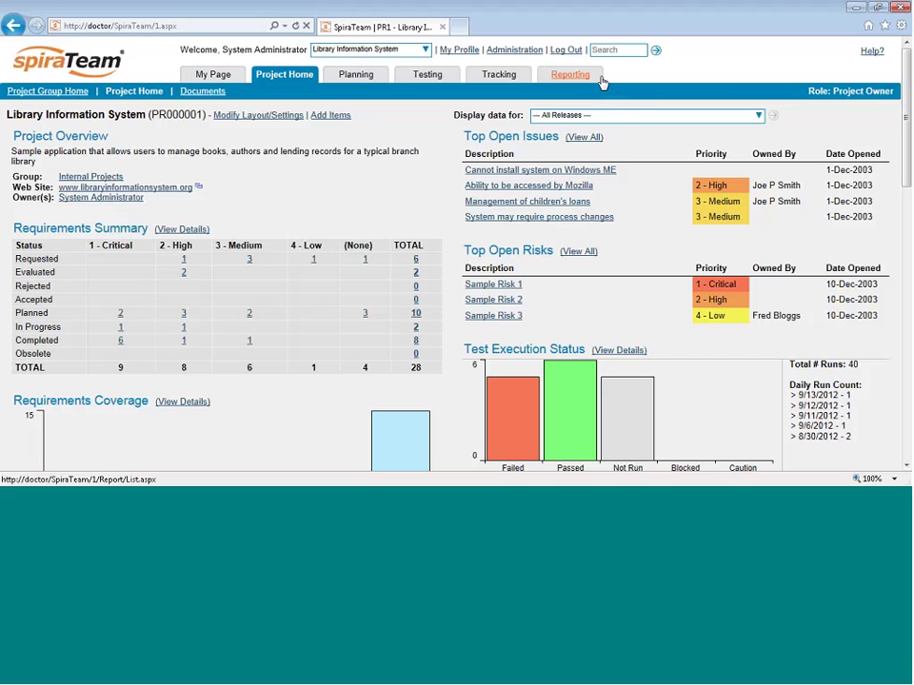
In the test case list, assign Ability to edit existing book to the Functional Tests folder's owner with an estimated duration of 0.8 hours.
mouse_move(412, 82)
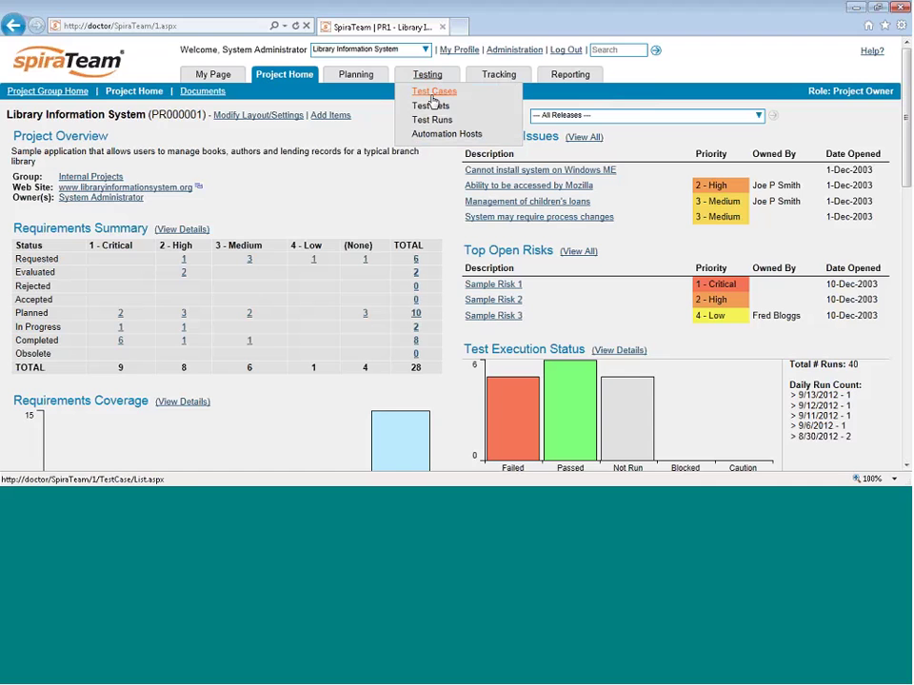
left_click(433, 94)
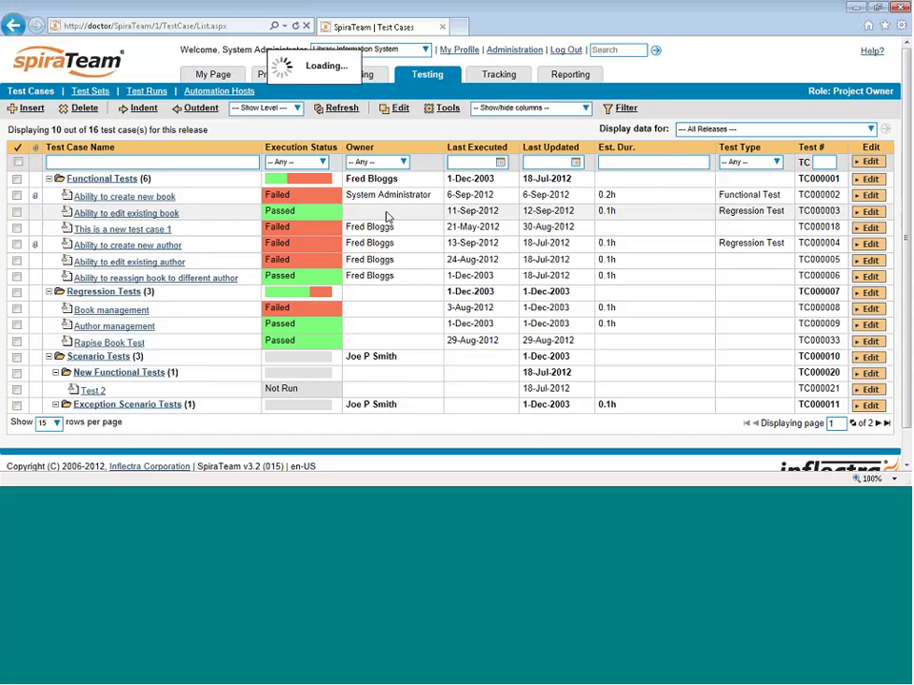
left_click(380, 220)
left_click(366, 250)
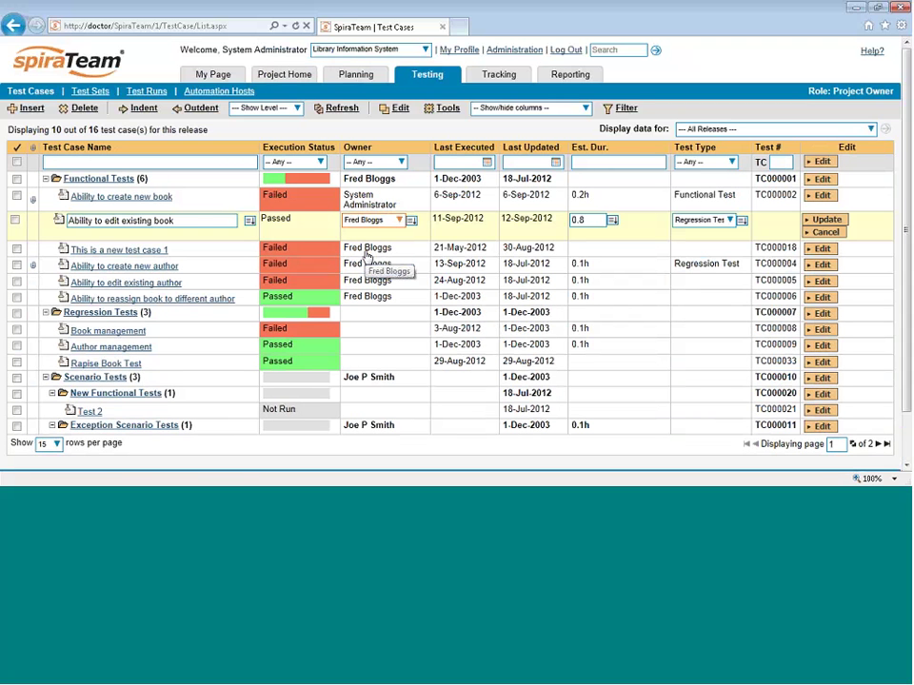
left_click(827, 222)
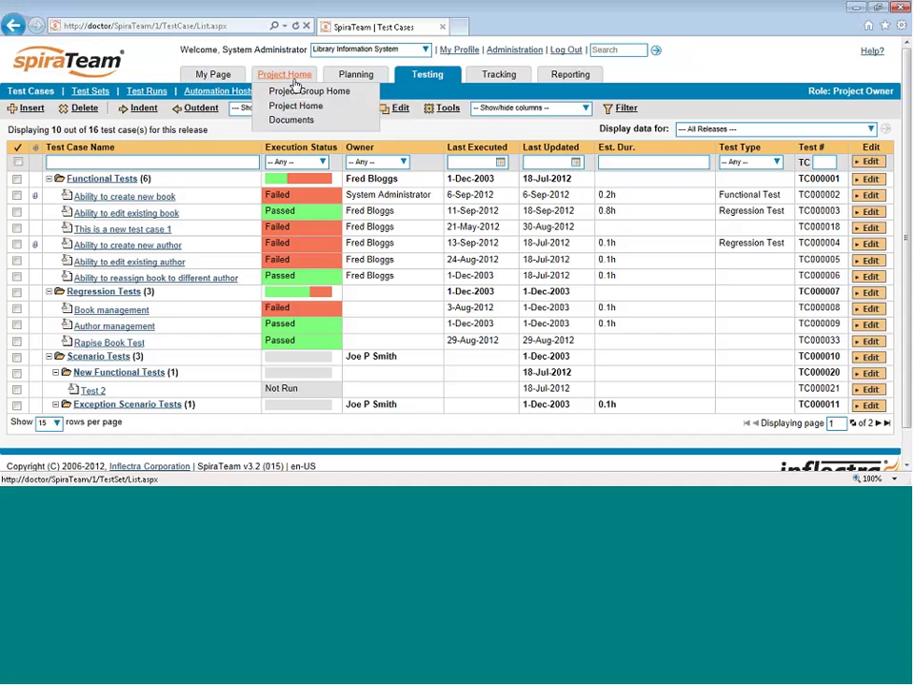
Open the details of the Testing Cycle for Release 1.0 test set from the list of test sets.
mouse_move(433, 78)
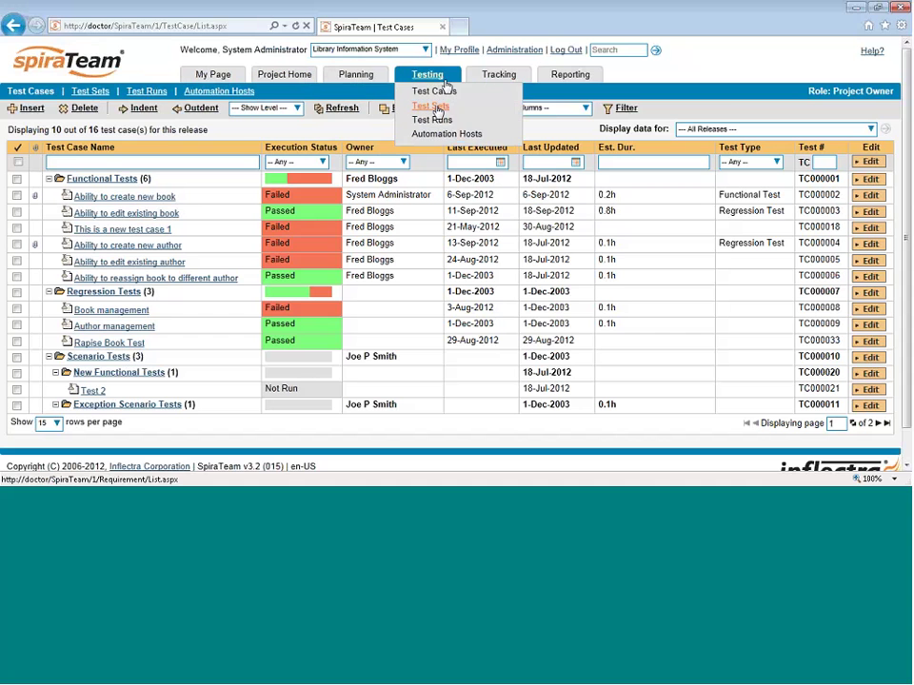
left_click(100, 92)
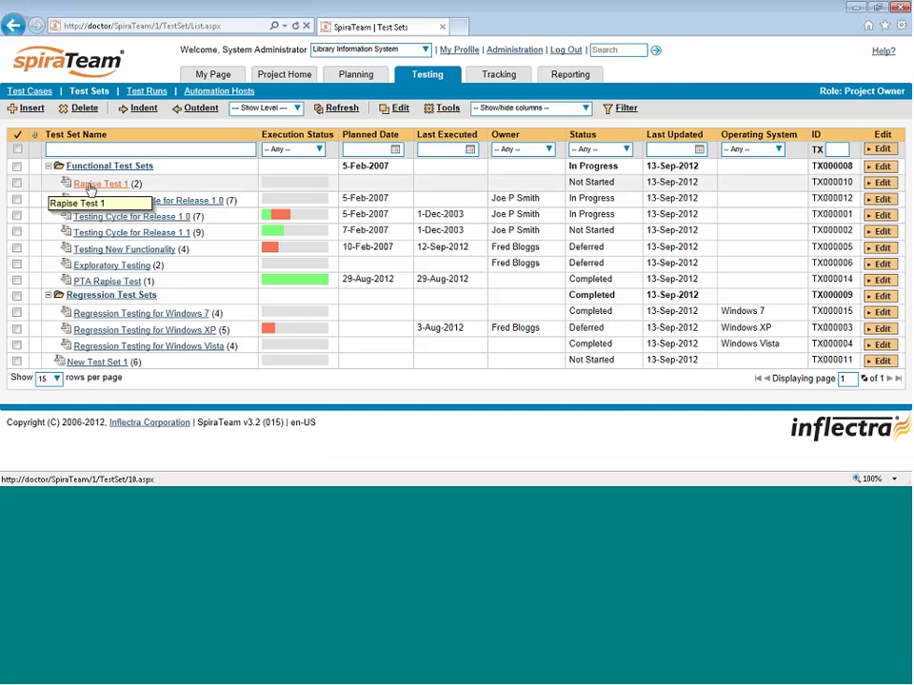
triple_click(231, 202)
left_click(239, 216)
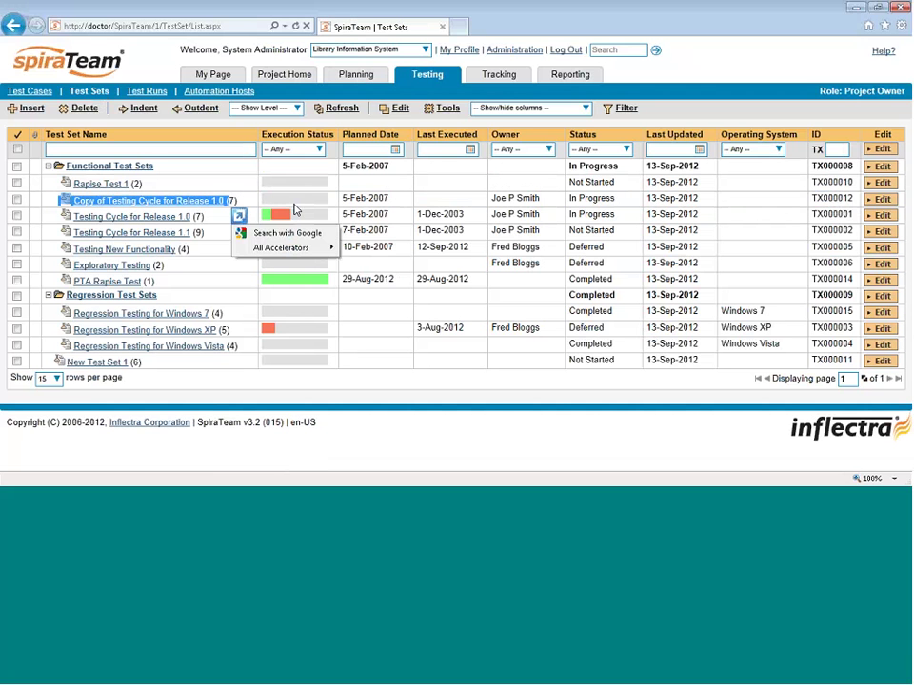
left_click(309, 205)
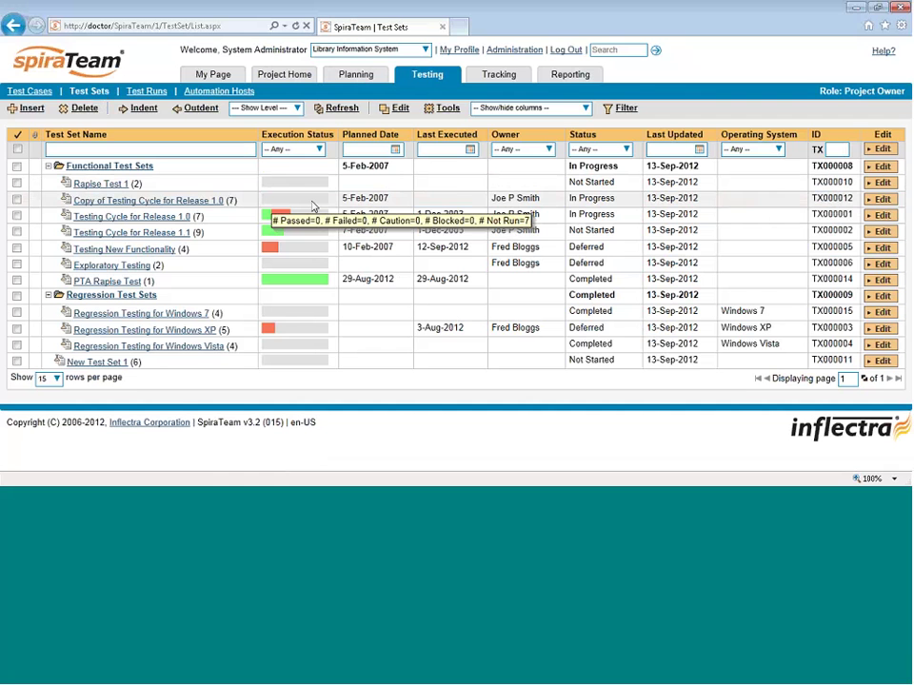
mouse_move(306, 218)
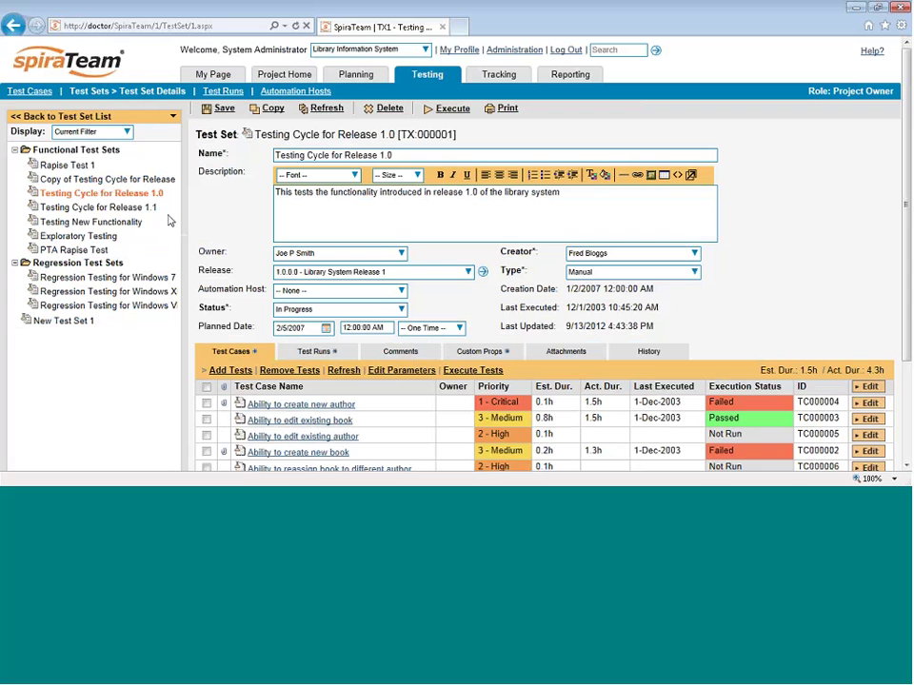
Examine the test set's description and the people available as its owner.
left_click(571, 204)
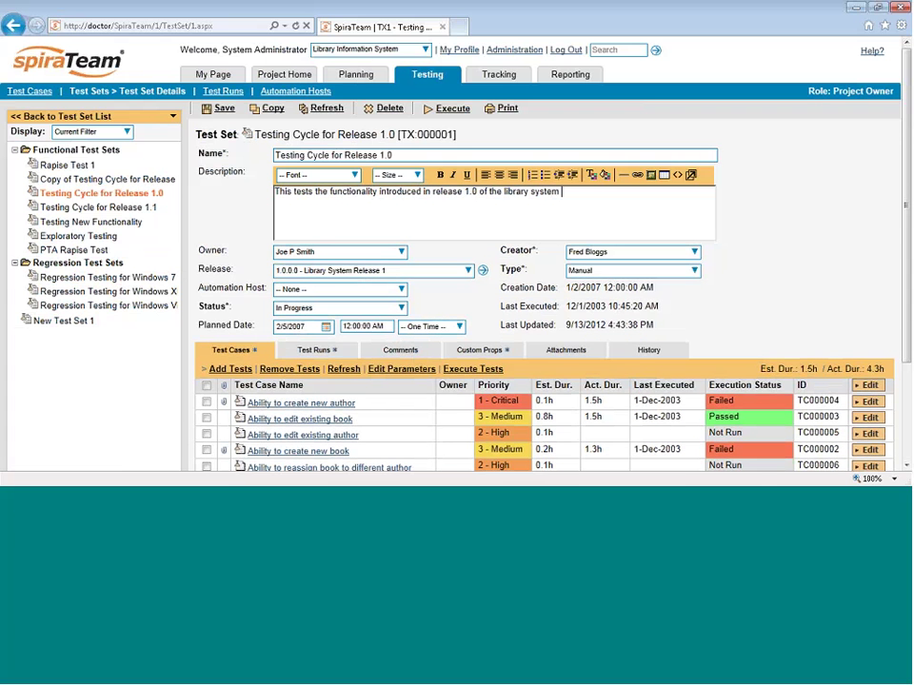
key("ctrl+a")
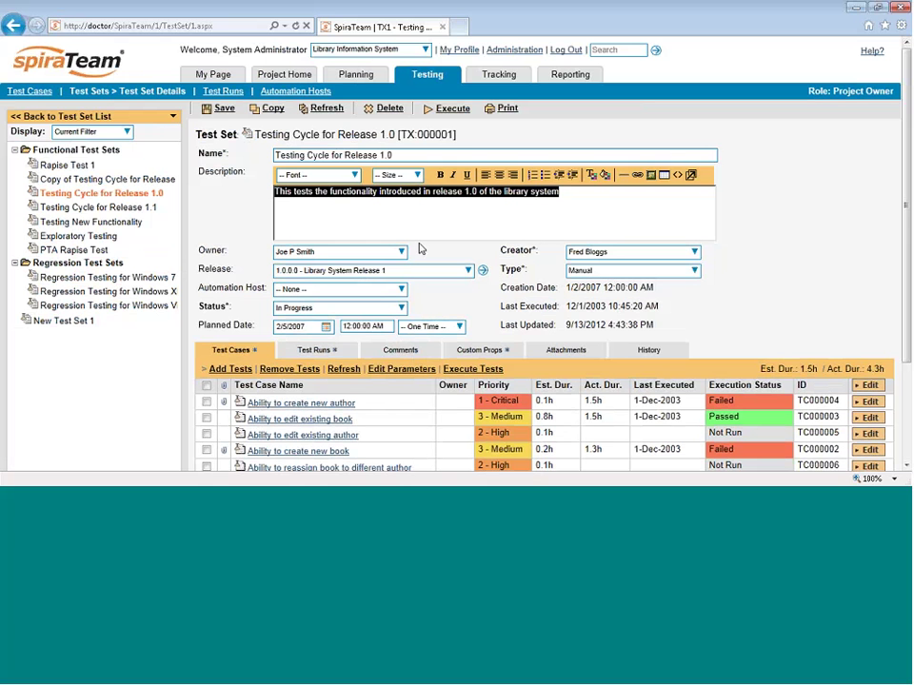
left_click(401, 252)
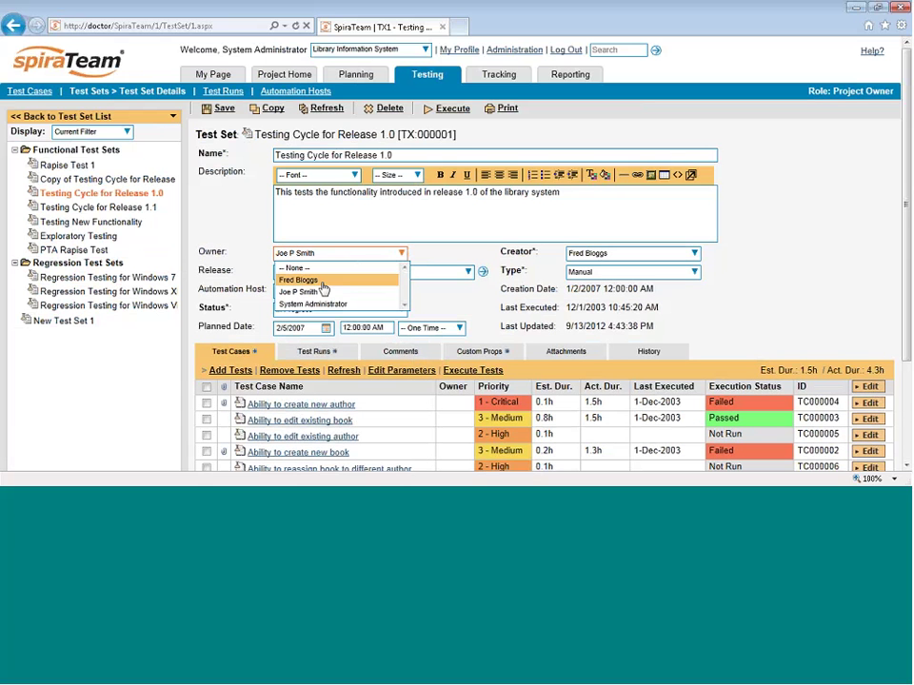
left_click(246, 232)
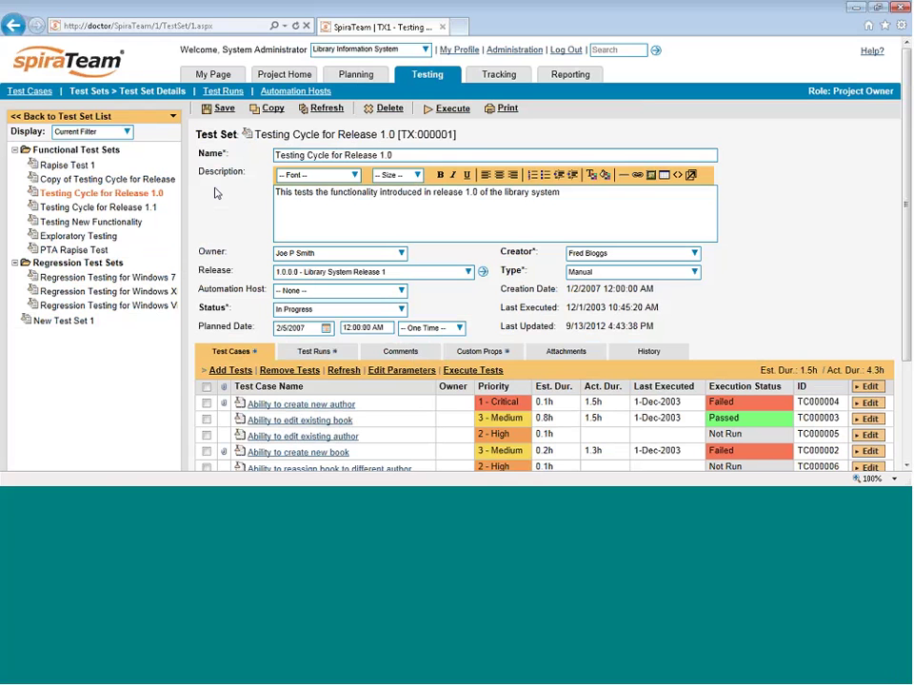
mouse_move(213, 76)
scroll(739, 255, "down", 2)
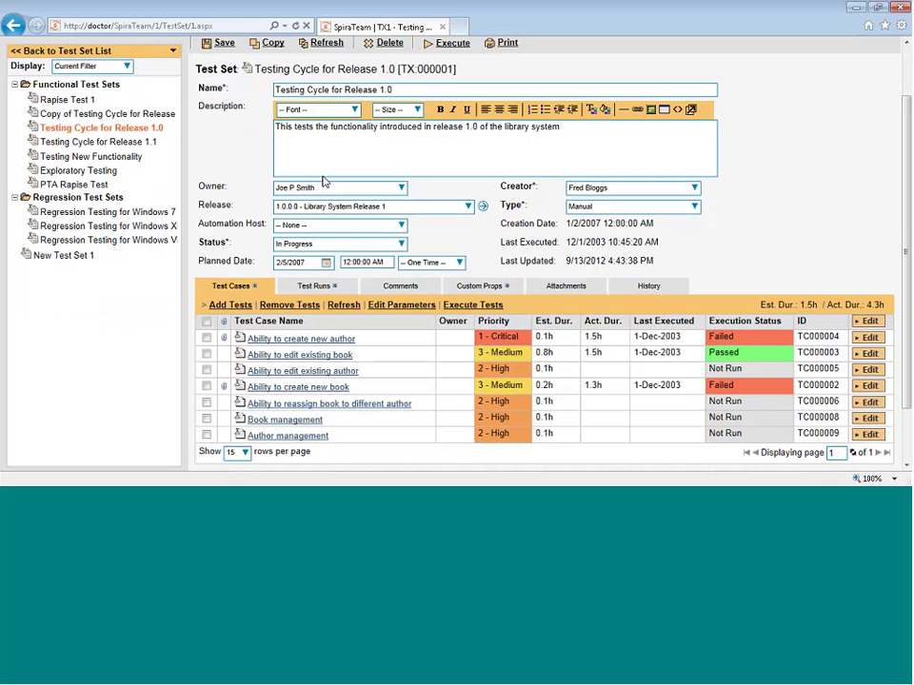
left_click(401, 187)
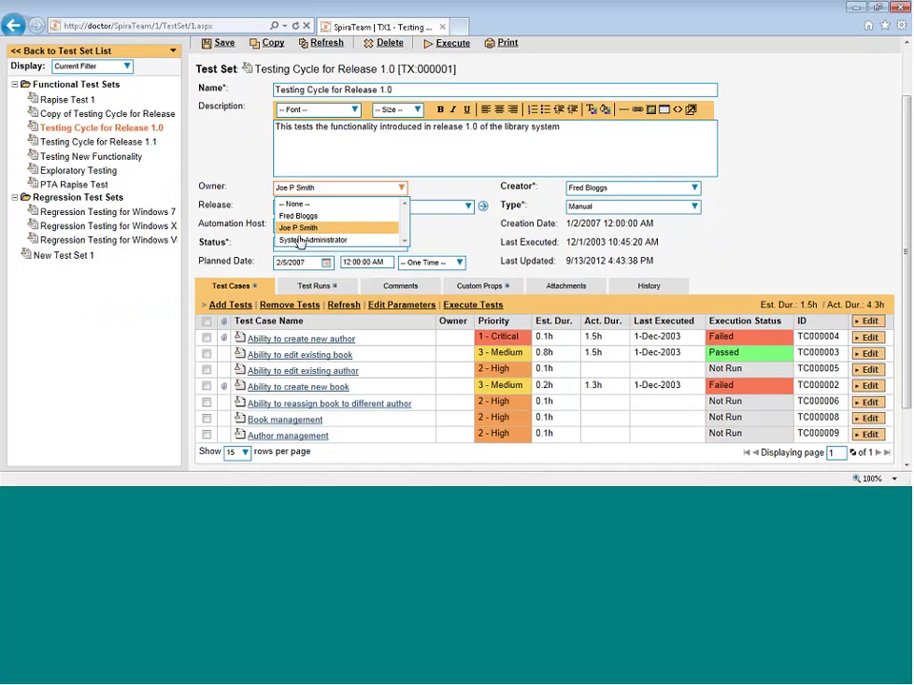
left_click(222, 178)
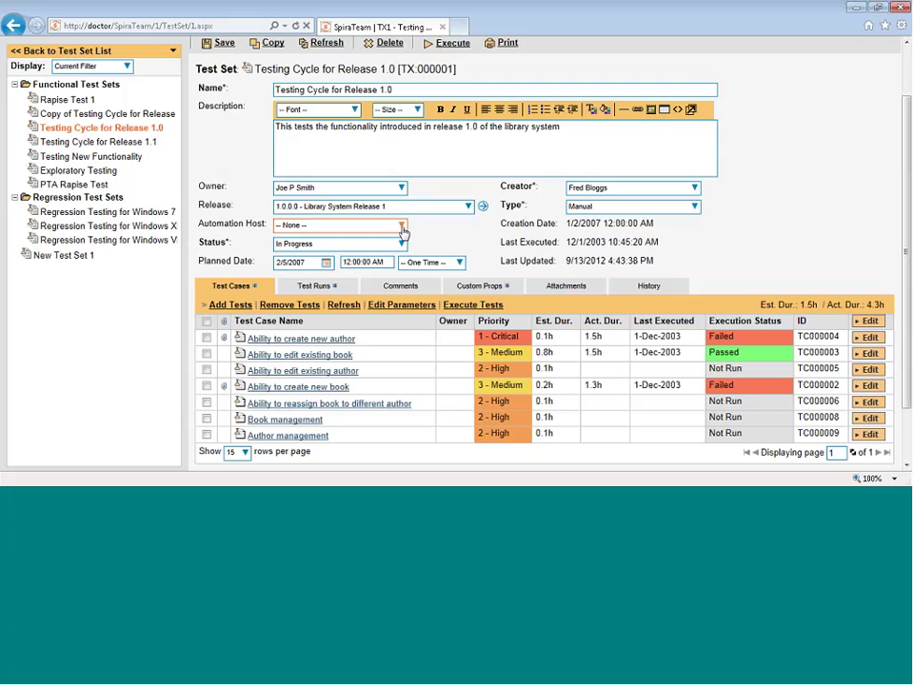
Set the test set's owner to None, its automation host to Windows XP Host and its type to Automated.
left_click(401, 188)
left_click(356, 201)
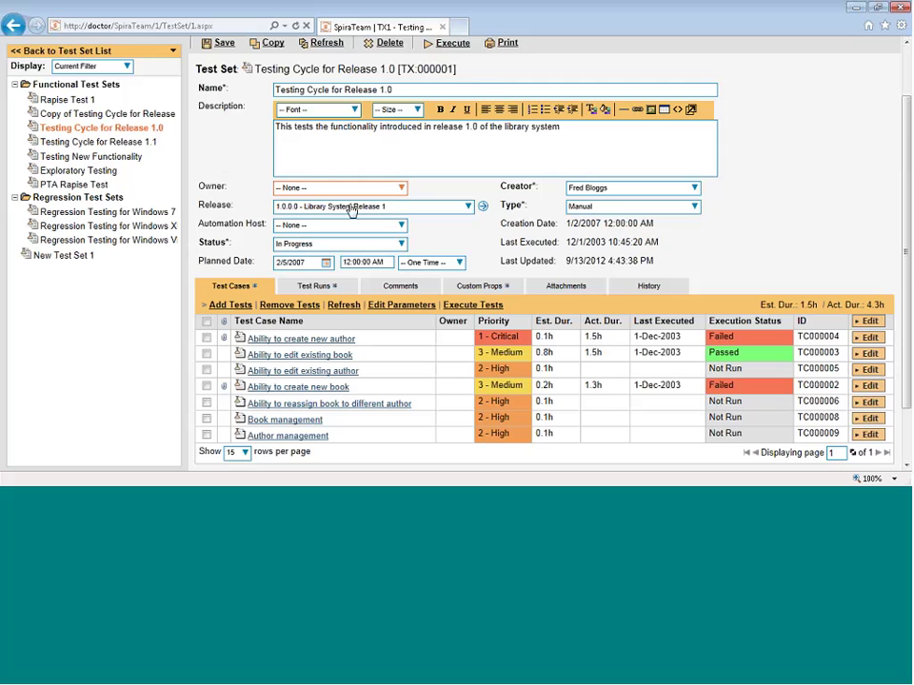
left_click(401, 225)
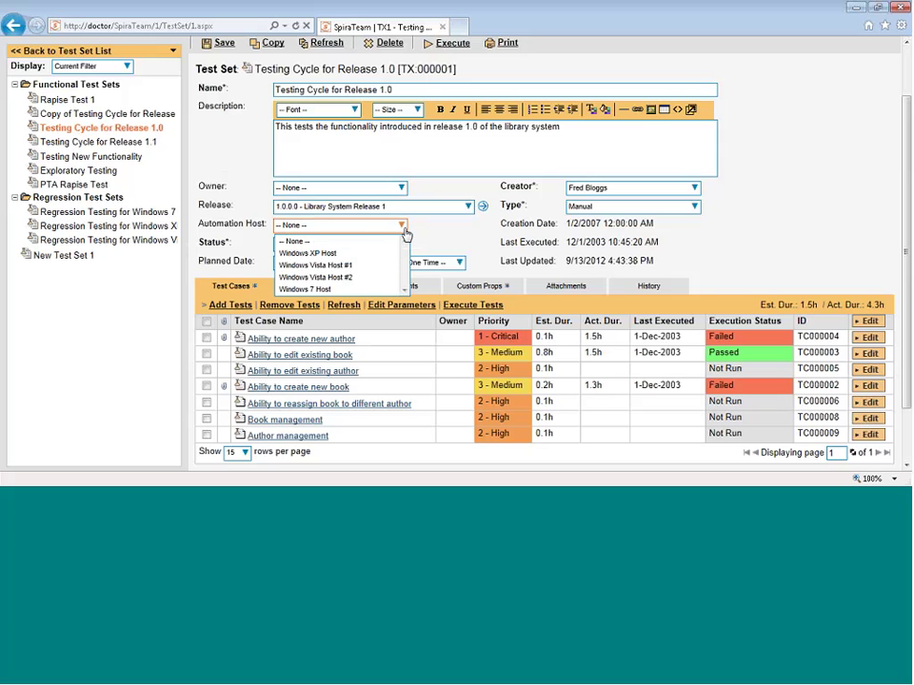
left_click(311, 257)
left_click(582, 205)
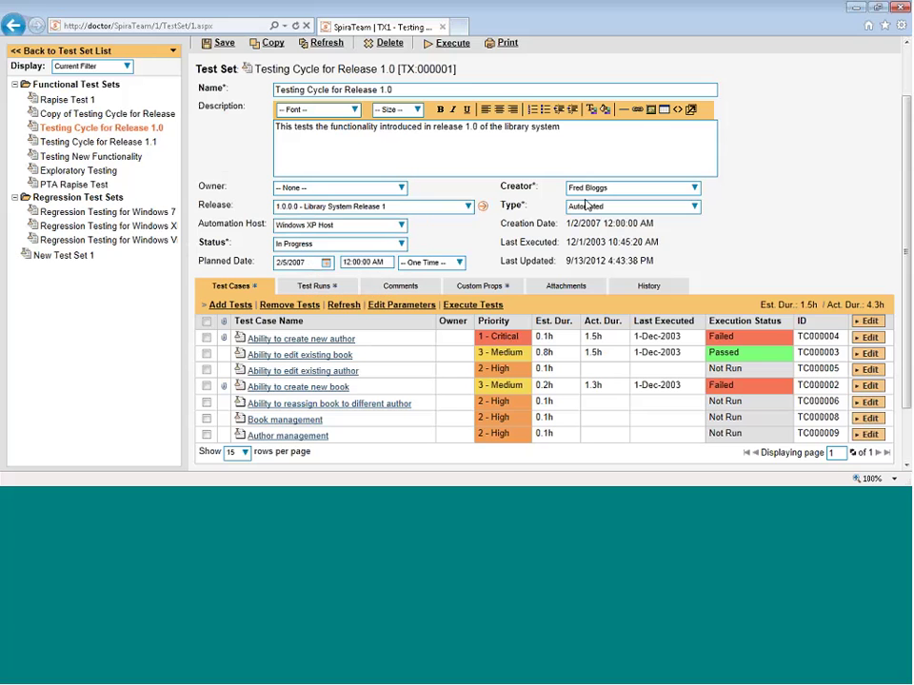
left_click(627, 219)
Set the test set's status to Not Started and its planned date to 02/05/2007, keeping the One Time recurrence.
left_click(401, 245)
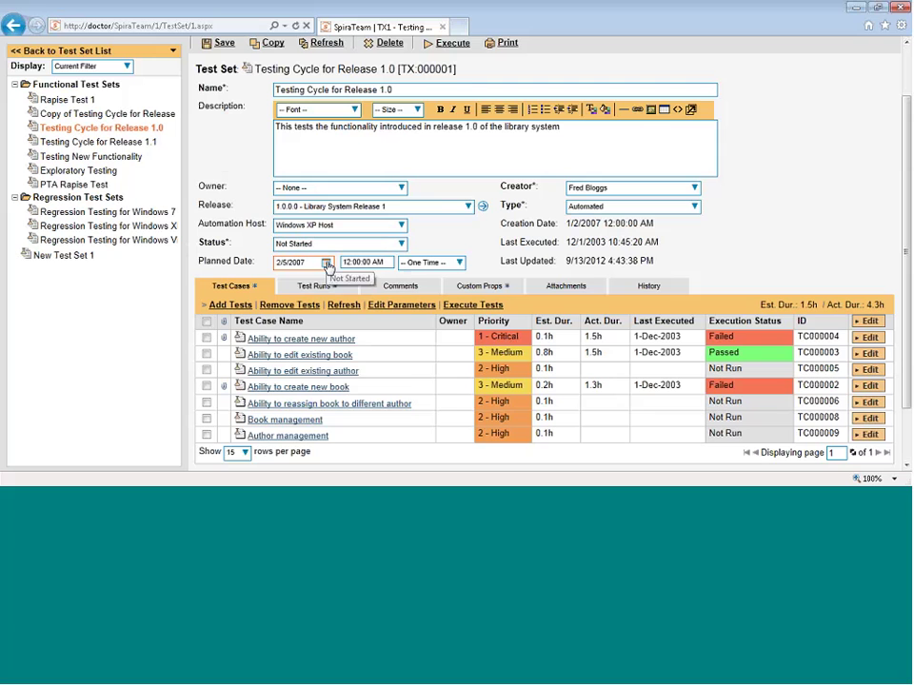
left_click(325, 264)
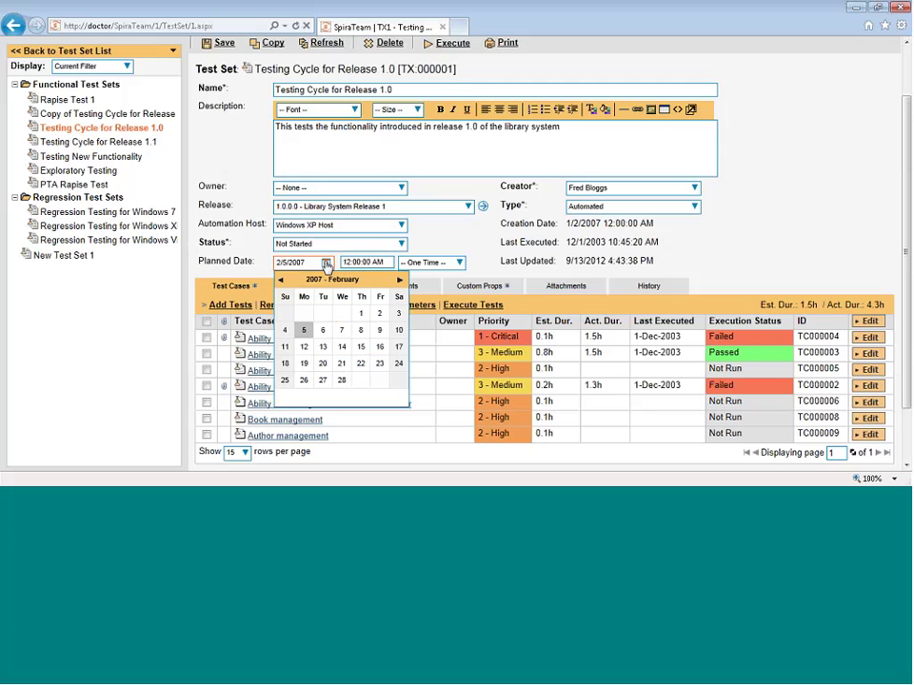
left_click(304, 330)
left_click(392, 263)
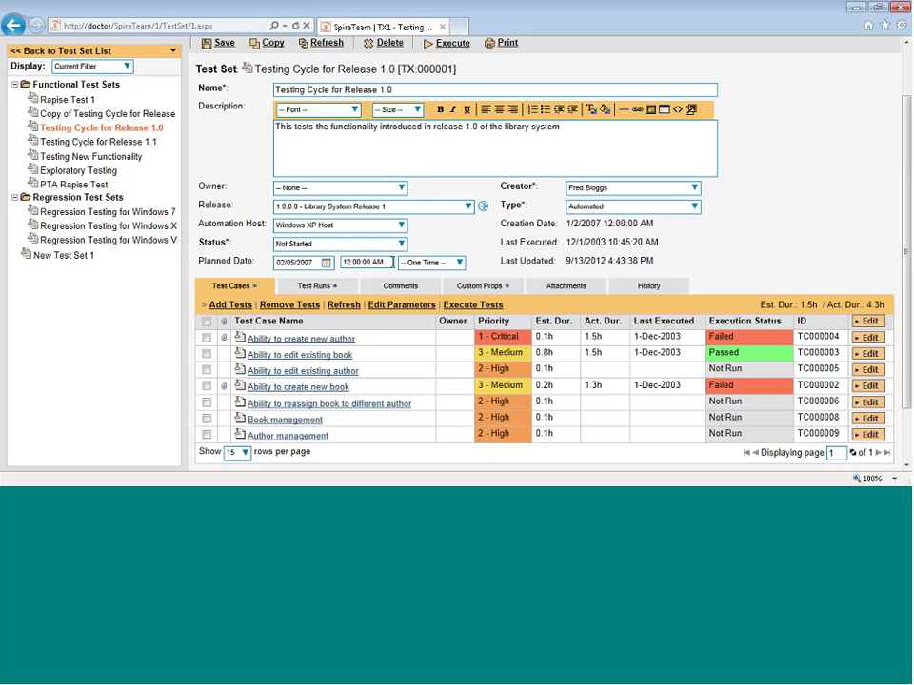
left_click(460, 264)
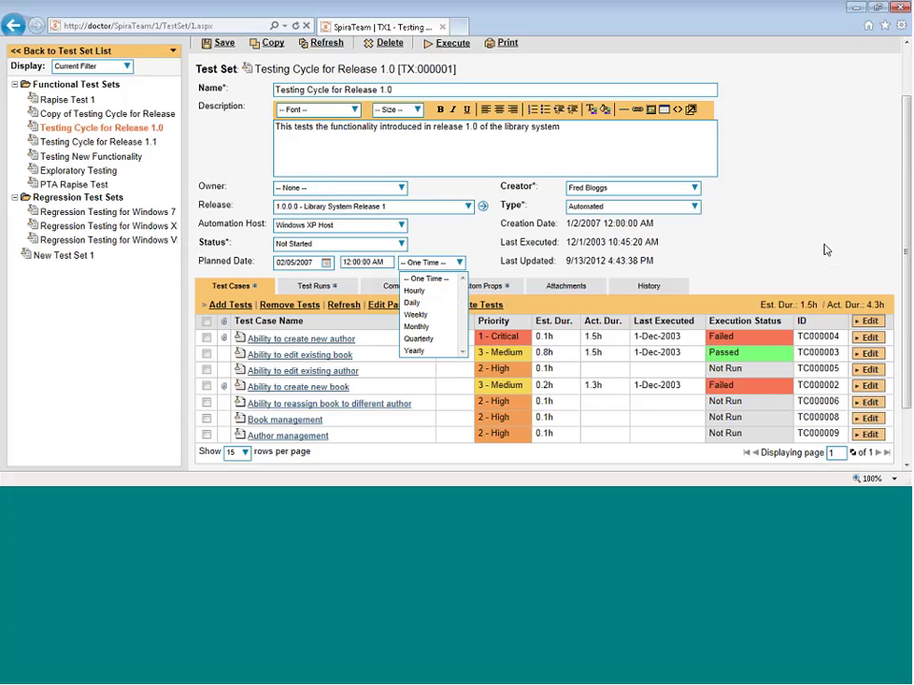
left_click(755, 244)
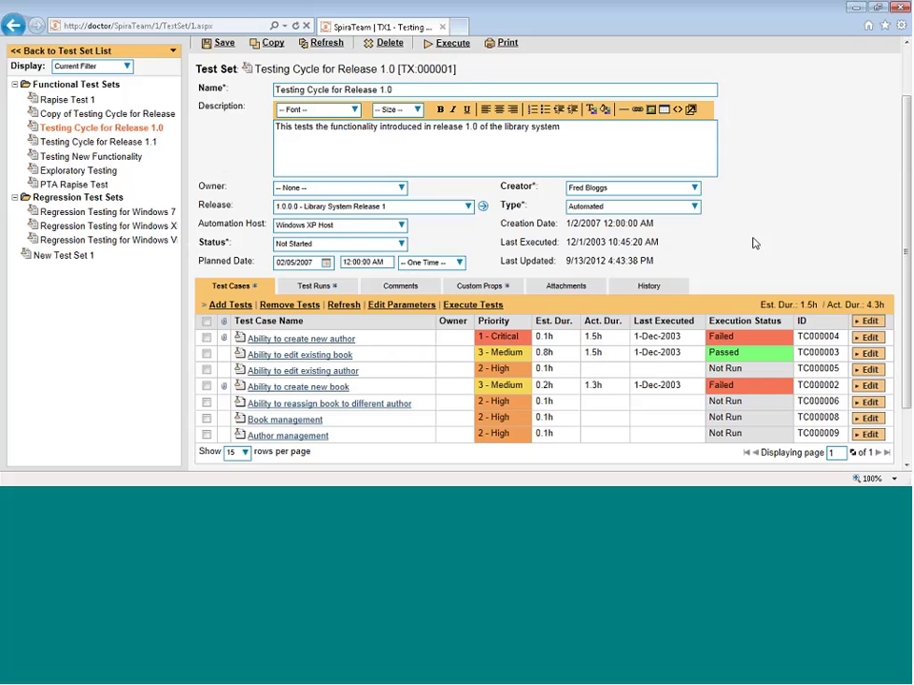
Move the Ability to create new author and Ability to edit existing book test cases below Ability to edit existing author.
mouse_move(223, 48)
scroll(656, 364, "down", 1)
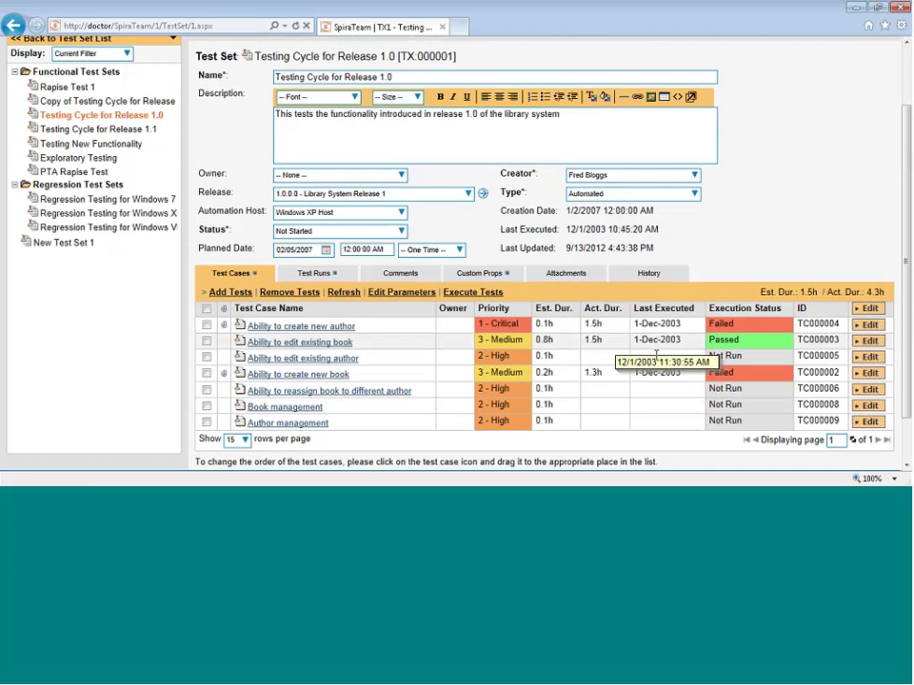
scroll(244, 310, "down", 1)
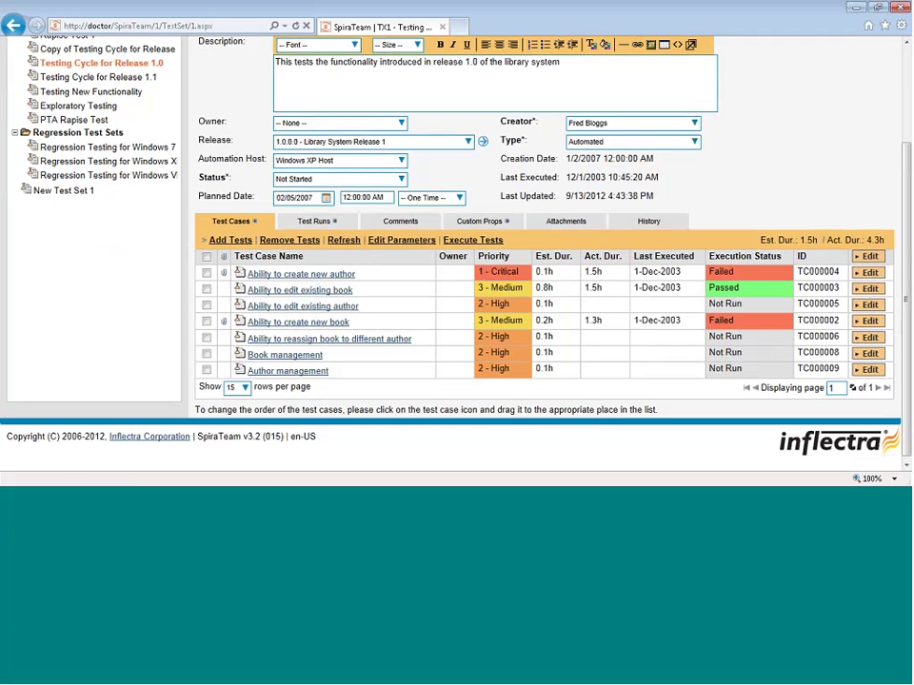
left_click(207, 273)
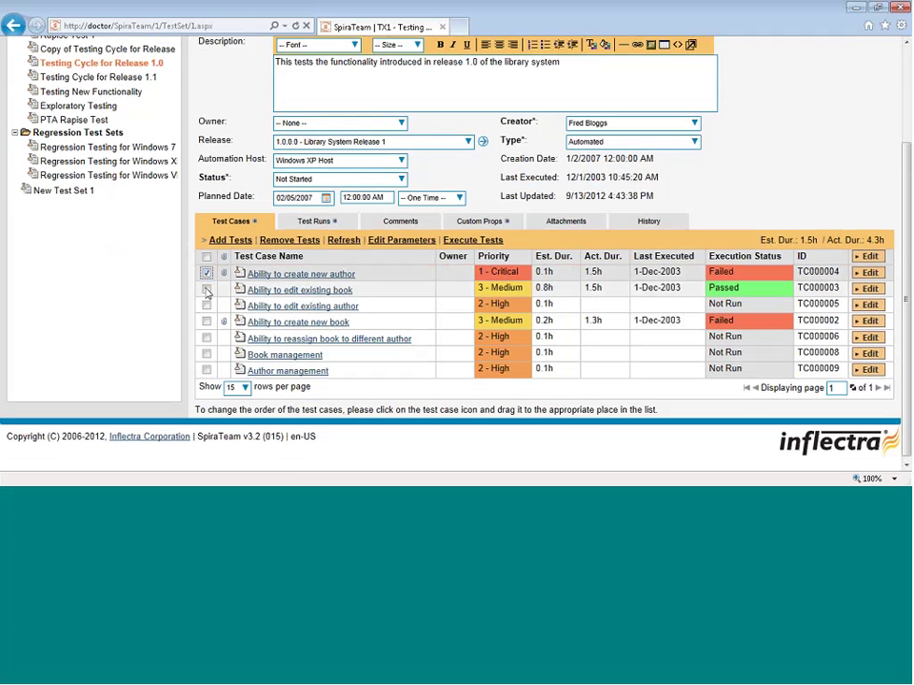
left_click(206, 289)
left_click_drag(239, 290, 253, 314)
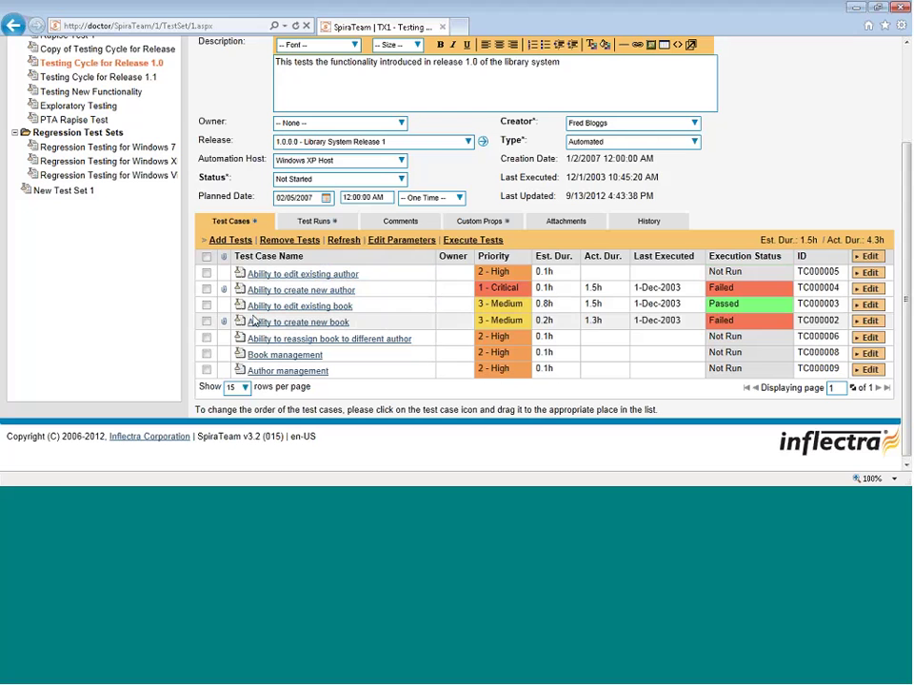
Browse the Functional Tests folder among the test cases available for adding to the test set.
left_click(231, 240)
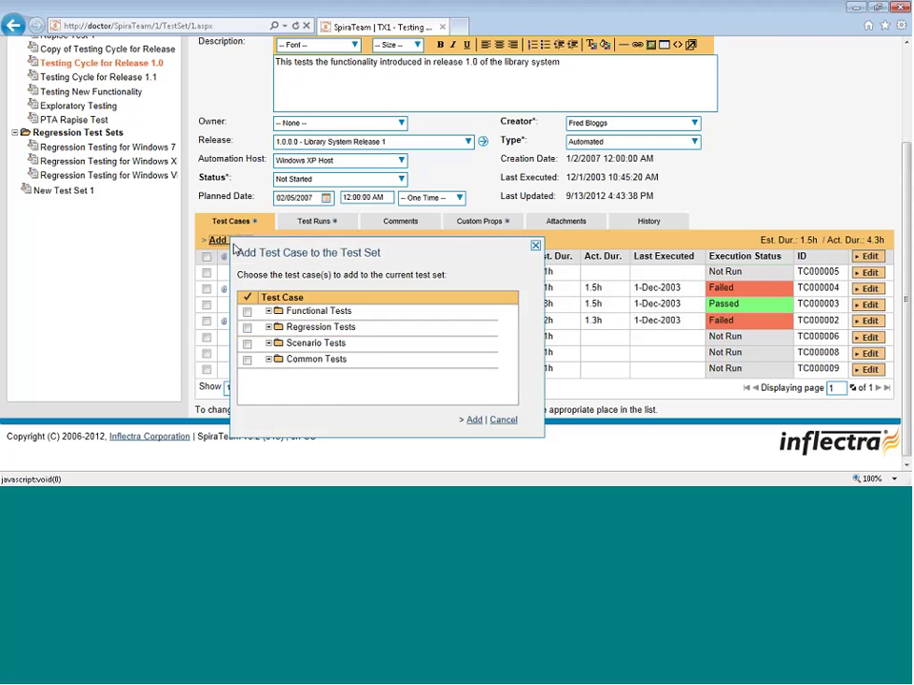
left_click(269, 311)
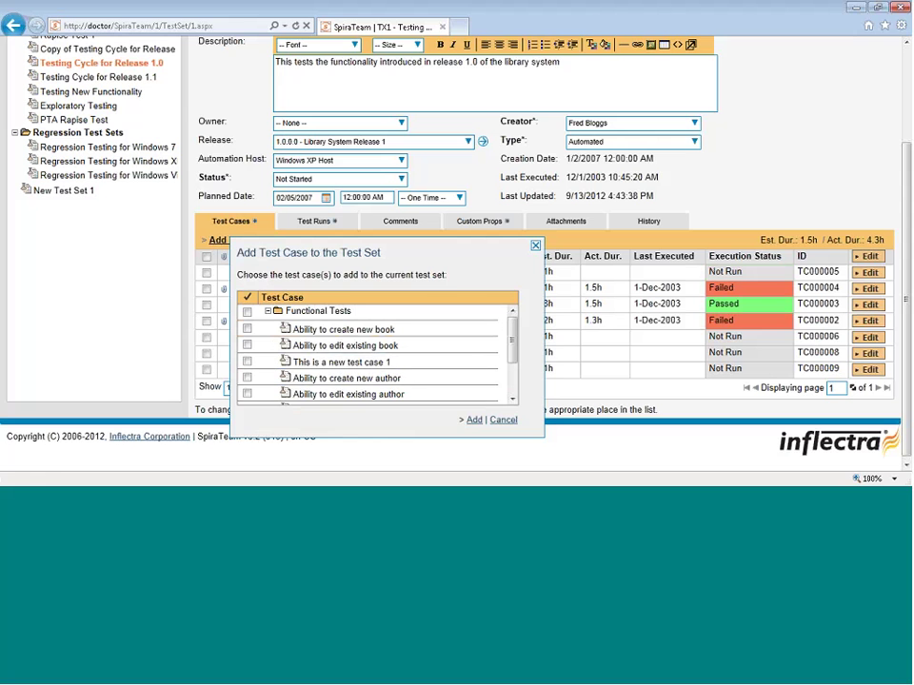
left_click(505, 420)
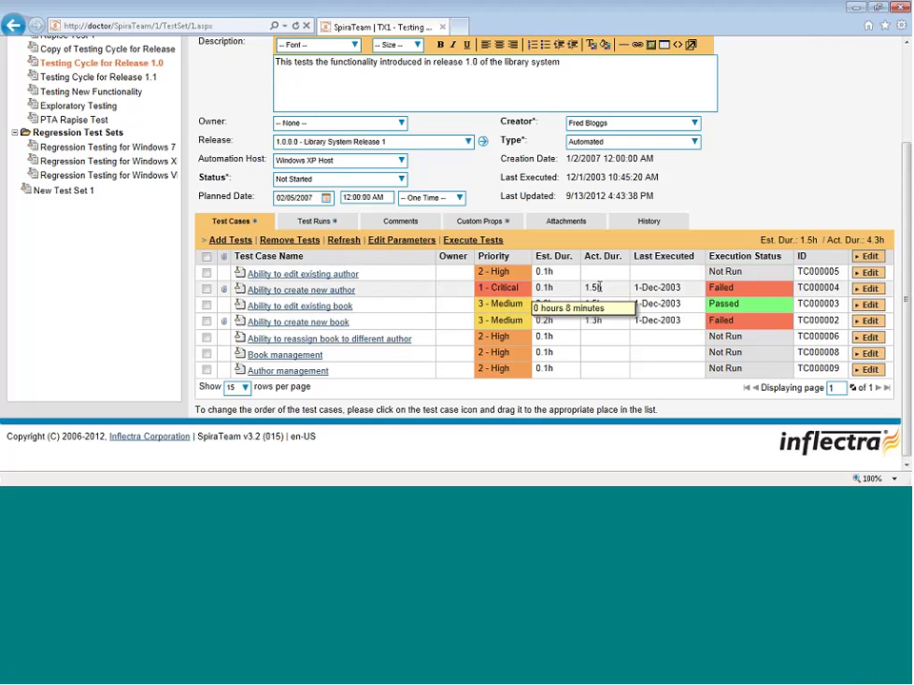
Assign the Ability to create new author and Ability to edit existing book test cases to the user who created the test set.
left_click(459, 332)
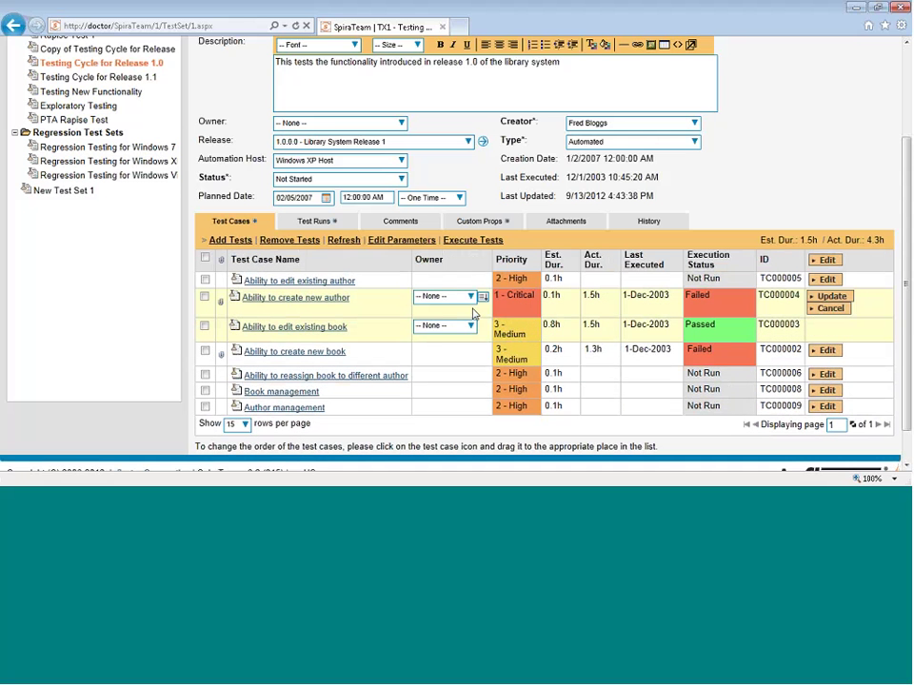
left_click(471, 296)
left_click(438, 324)
left_click(470, 326)
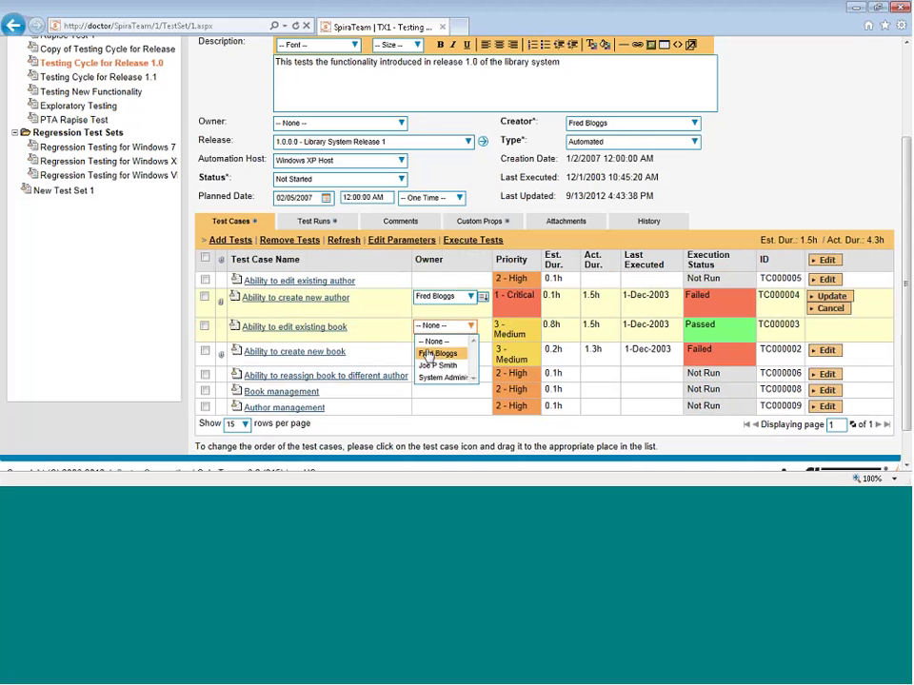
left_click(425, 354)
Choose the user listed after the creator as owner of both the Ability to create new book test case and the test set.
left_click(457, 360)
left_click(468, 351)
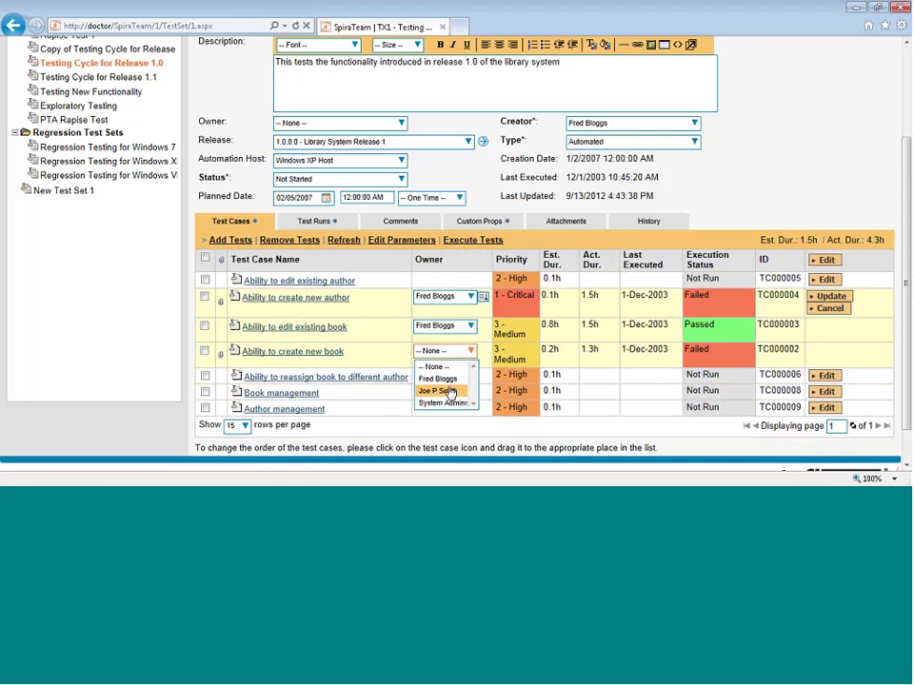
left_click(447, 391)
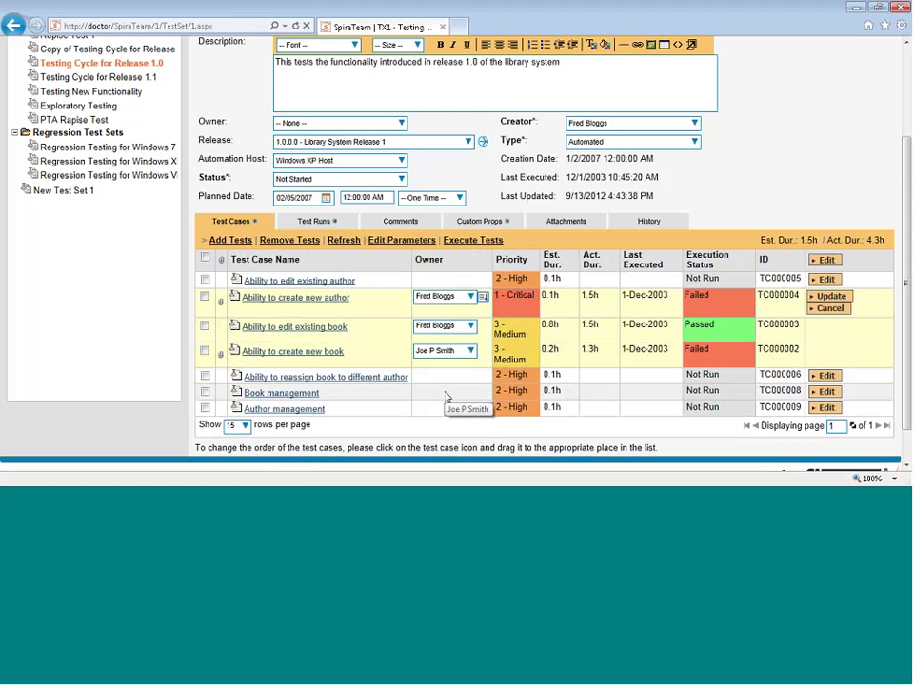
left_click(401, 125)
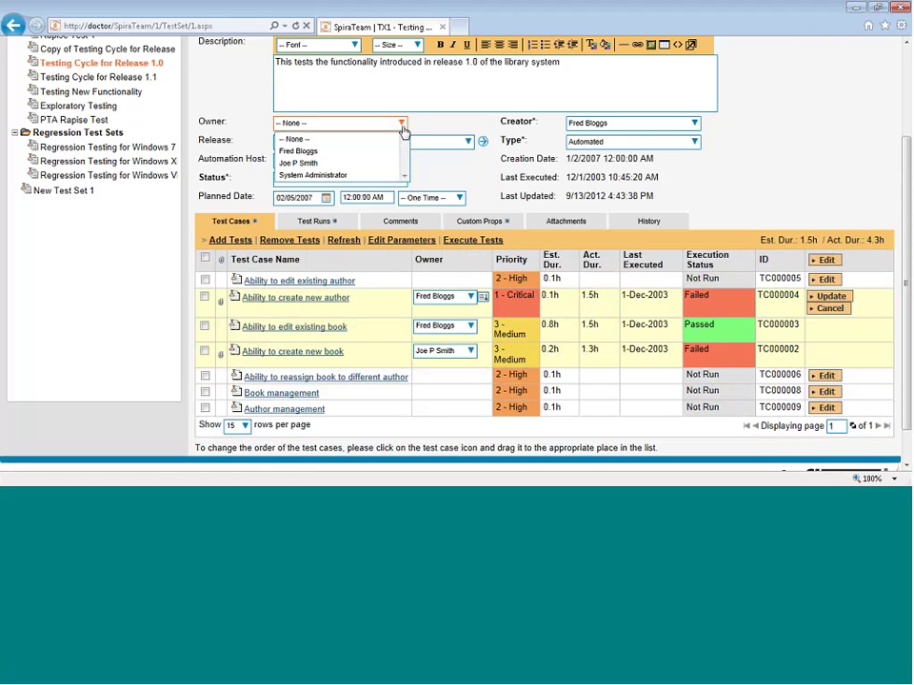
left_click(301, 164)
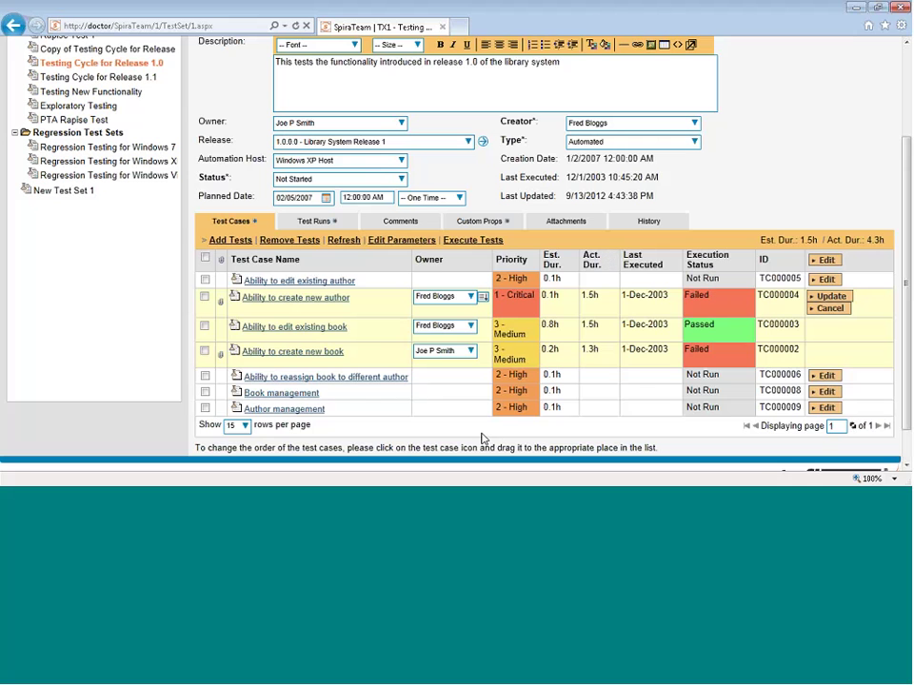
Review the test set's test runs, comments and custom properties.
left_click(335, 225)
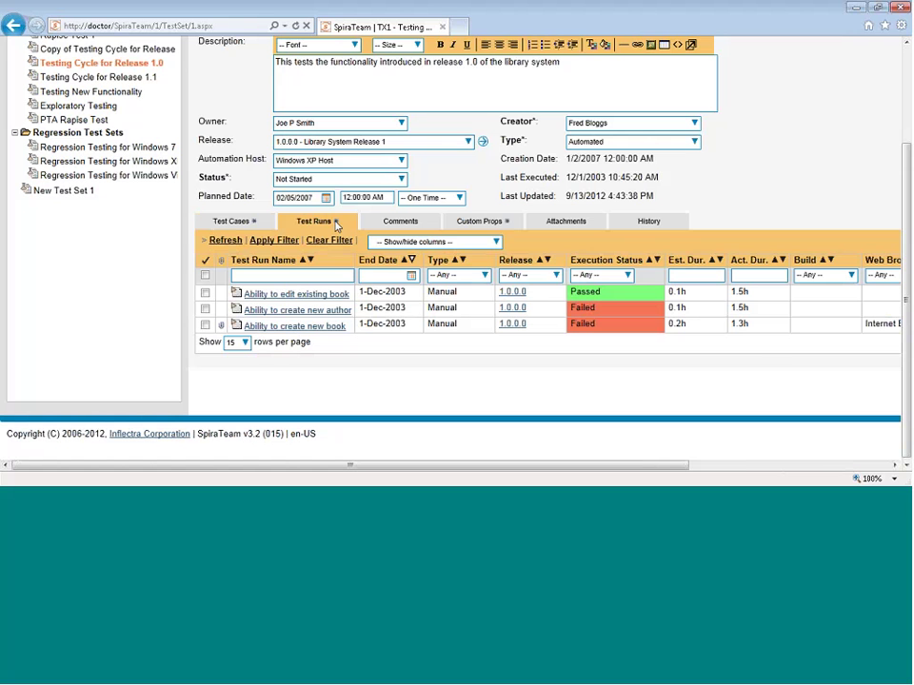
left_click(426, 225)
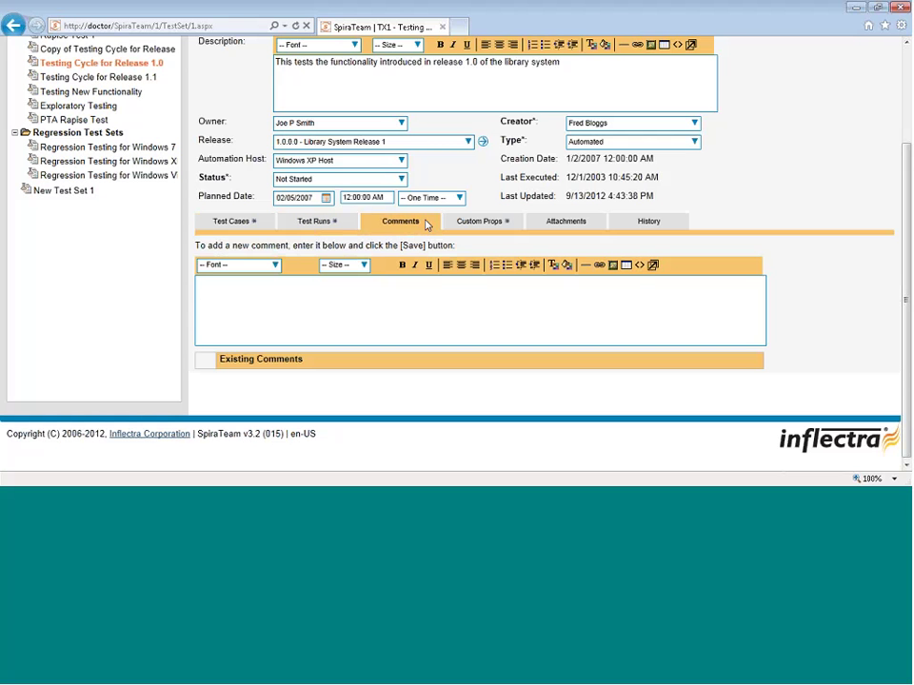
left_click(511, 224)
Try Windows 7 as the test set's Operating System custom property and reset it to None.
left_click(620, 303)
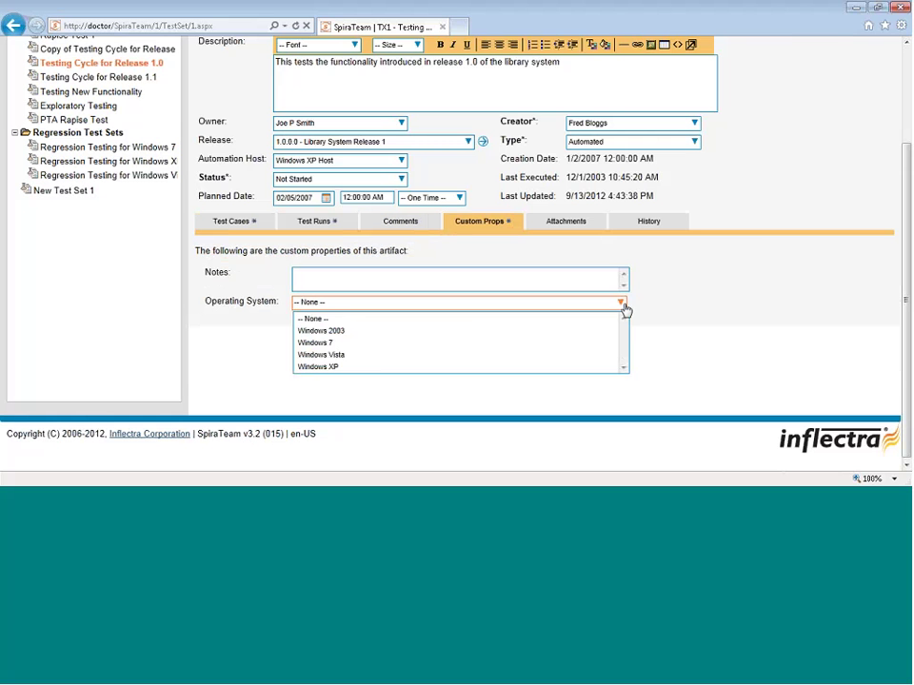
left_click(364, 353)
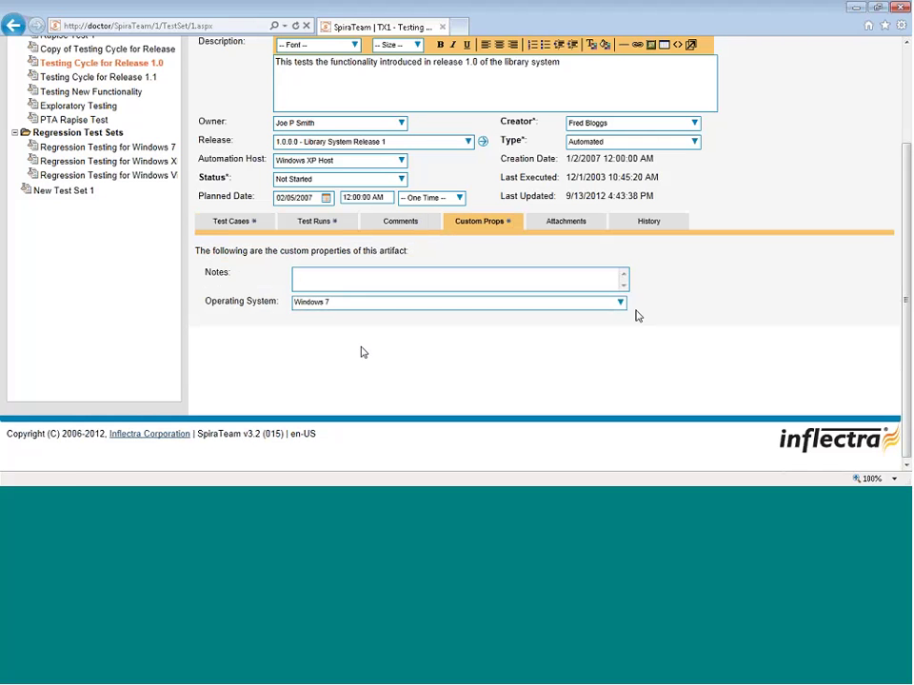
left_click(621, 304)
left_click(386, 320)
Review the test set's attachments and change history.
left_click(546, 226)
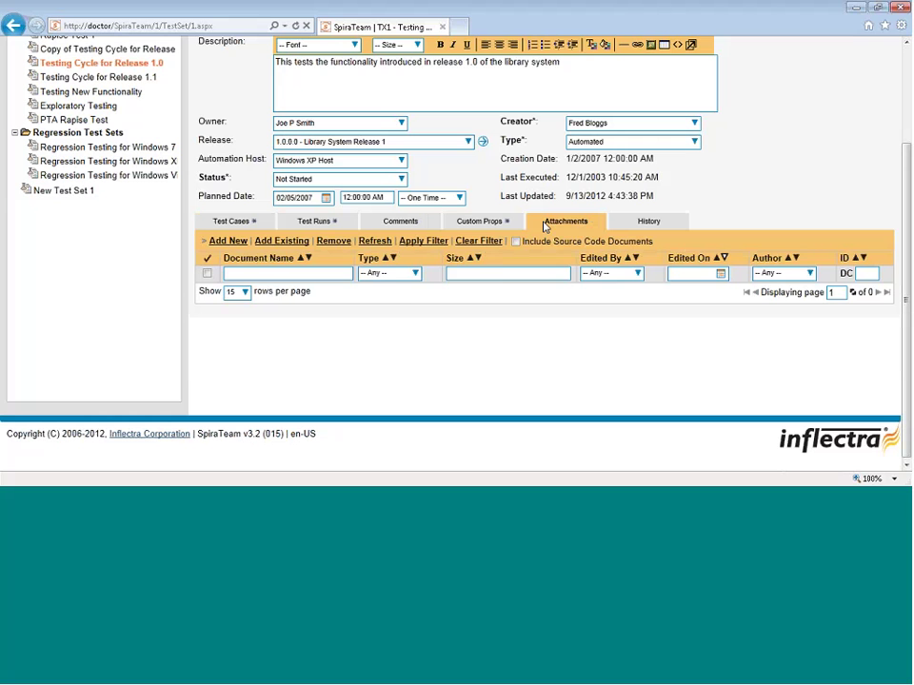
left_click(650, 223)
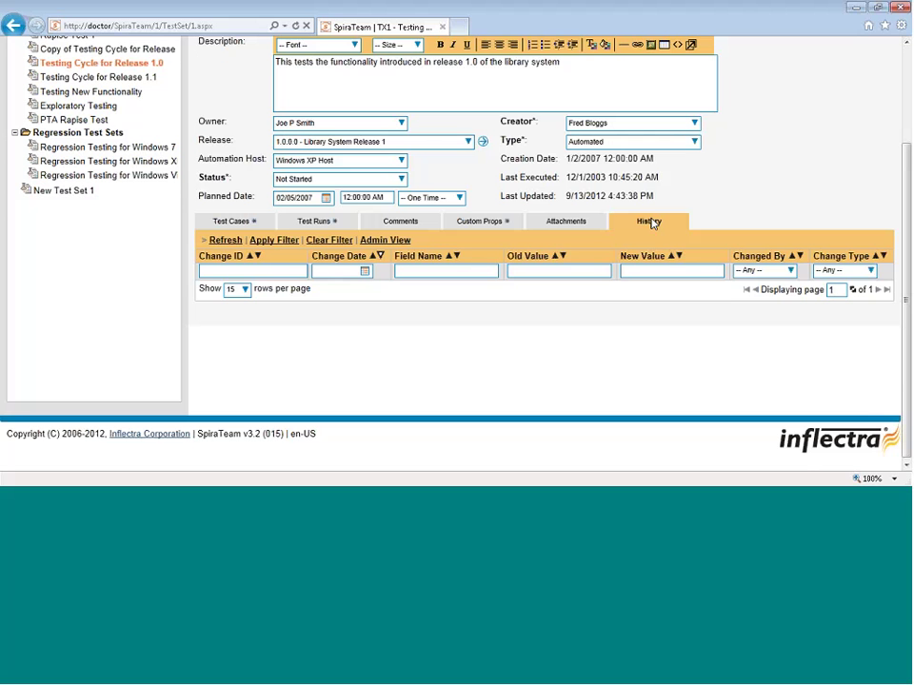
scroll(651, 223, "up", 1)
scroll(651, 223, "up", 3)
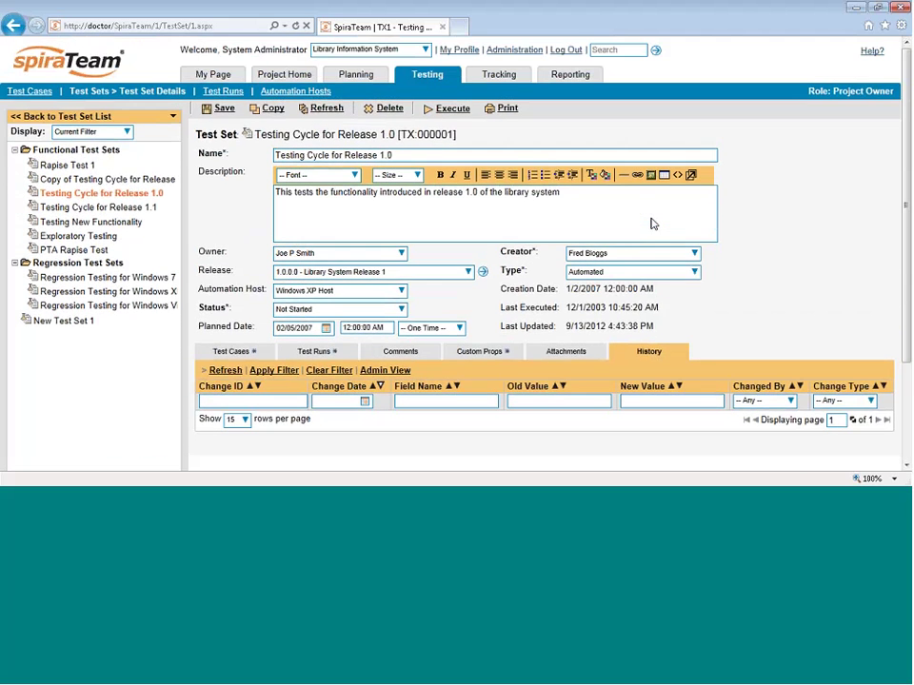